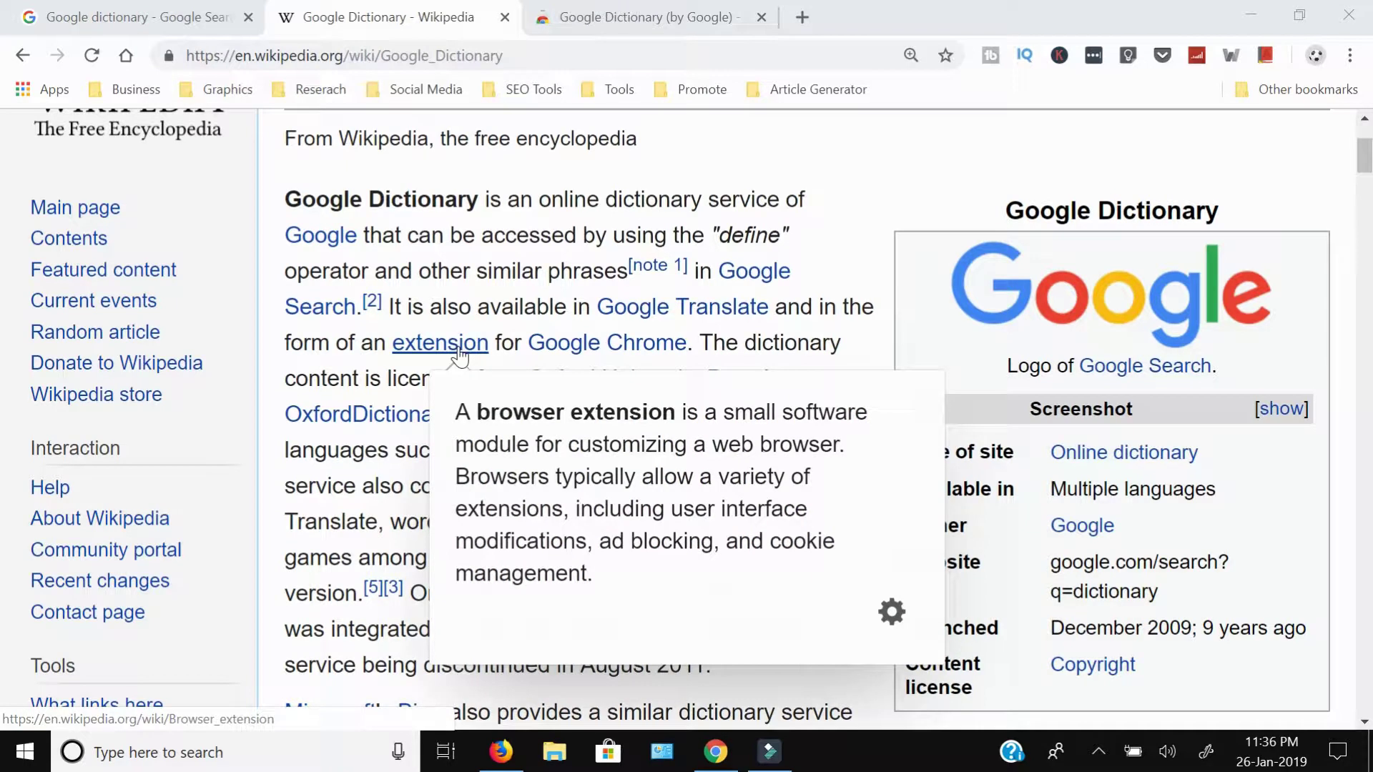
Look up the pop-up definition of the word "chart" in the Google Dictionary article's opening paragraph
left_click(568, 203)
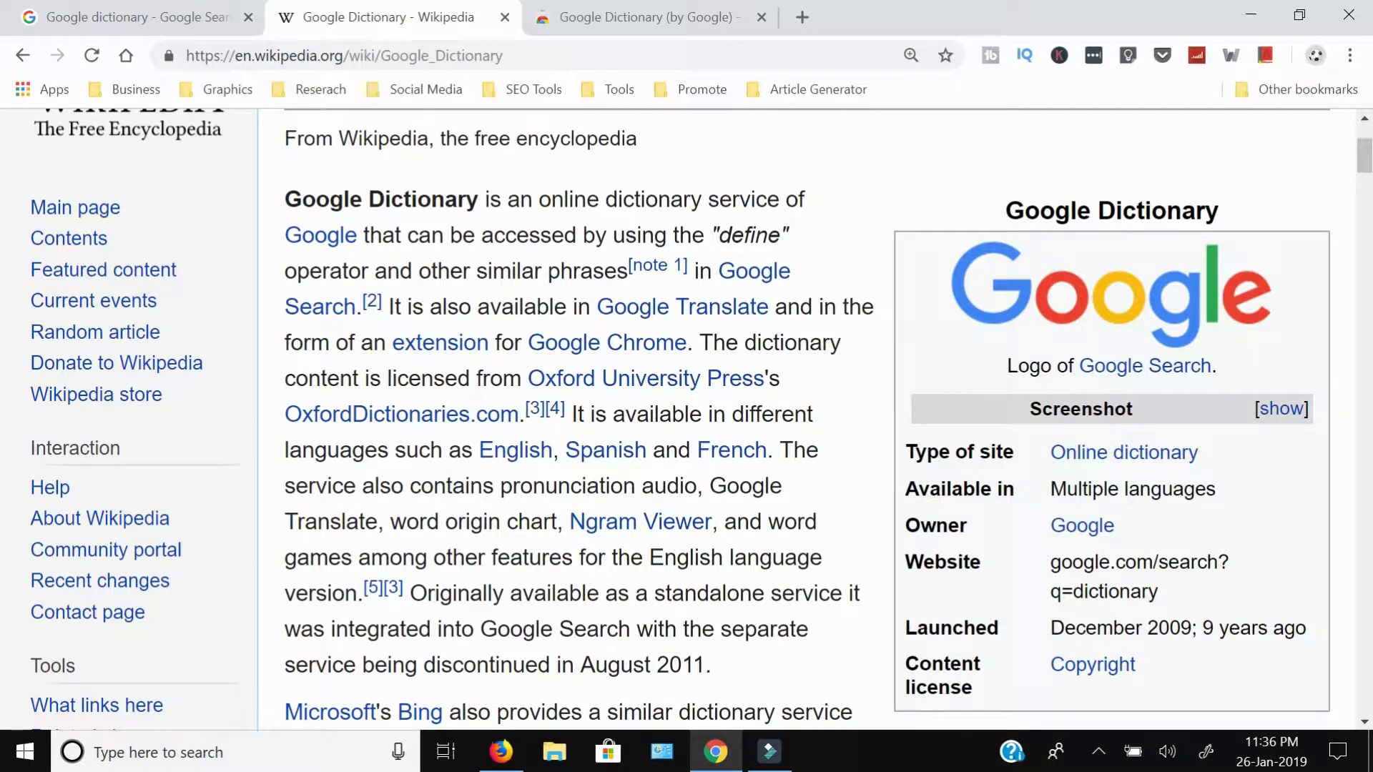
double_click(532, 521)
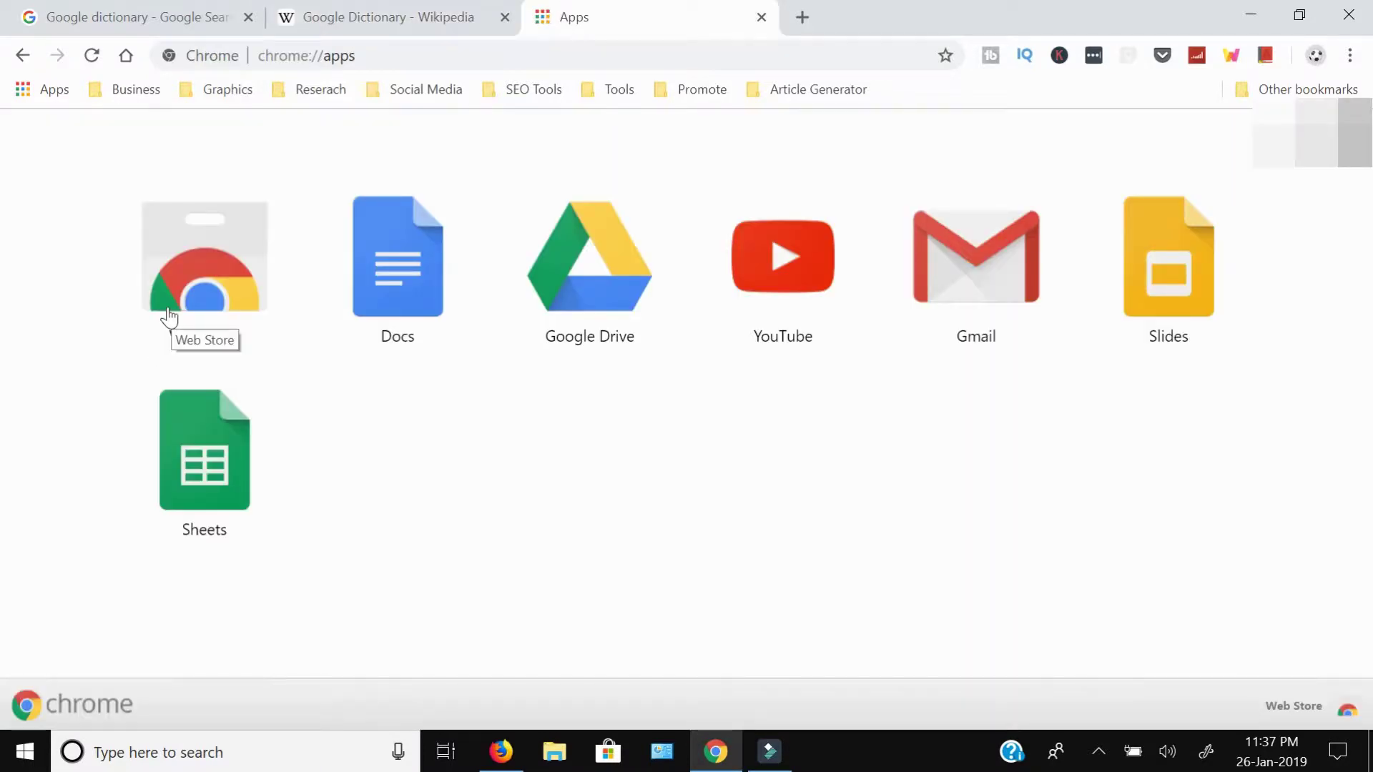
Search the Chrome Web Store for "google dictionary" and find the Google Dictionary (by Google) extension in the results
left_click(169, 314)
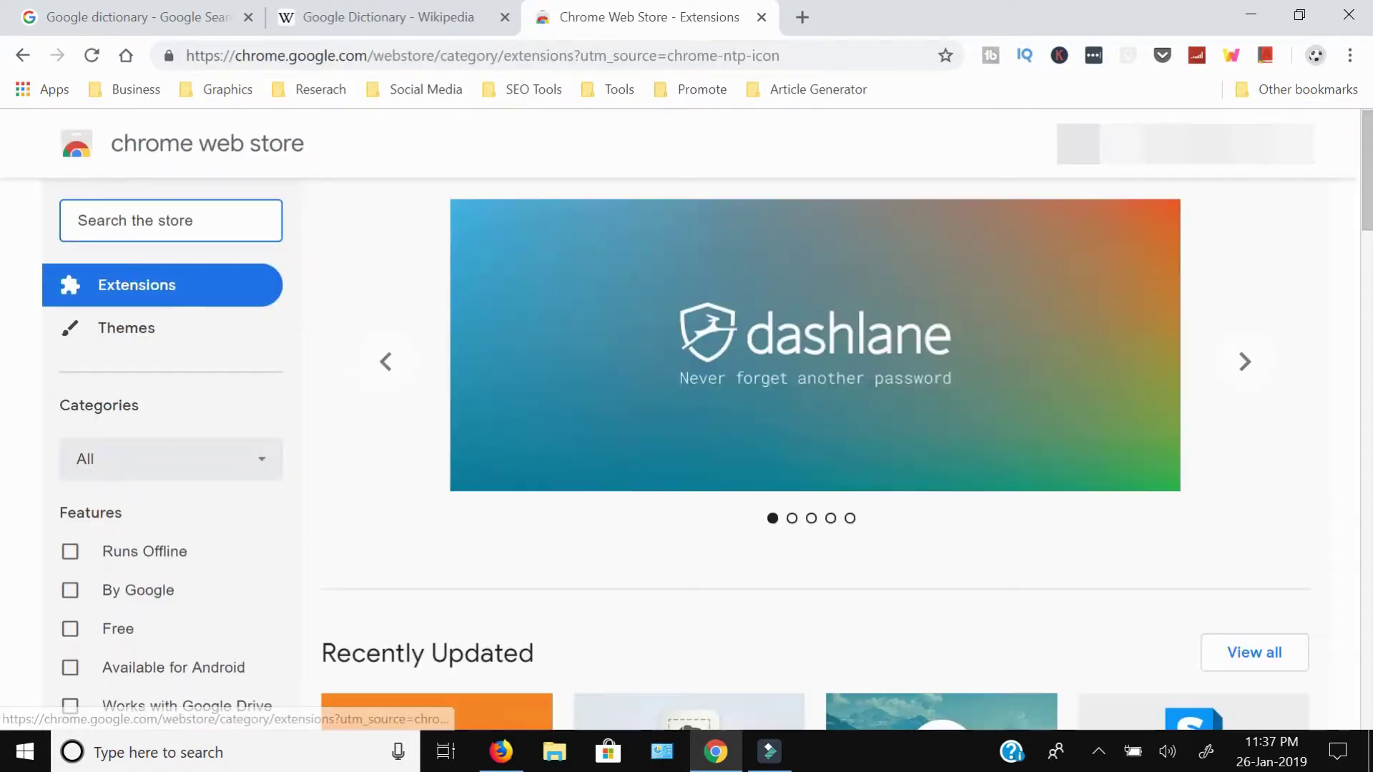
left_click(113, 220)
type("google dictionary")
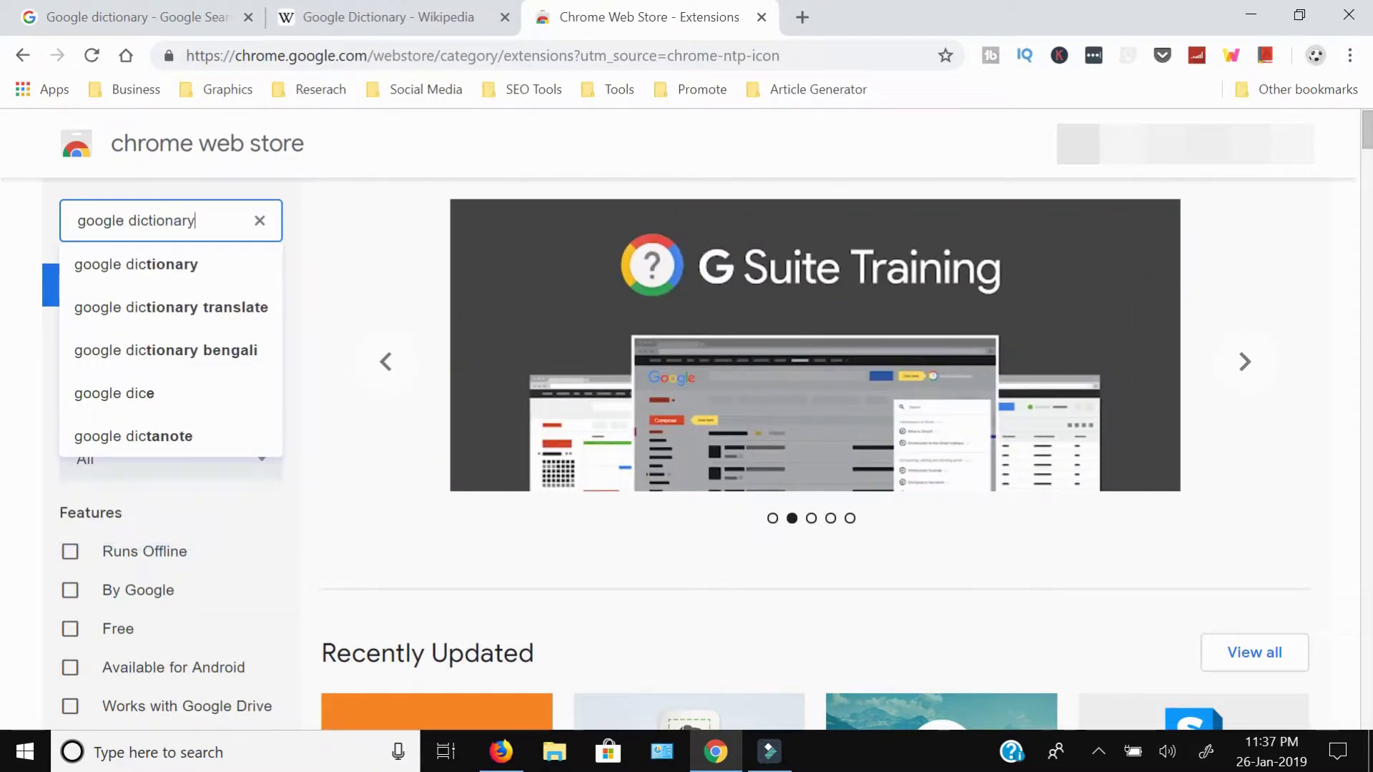
key("Return")
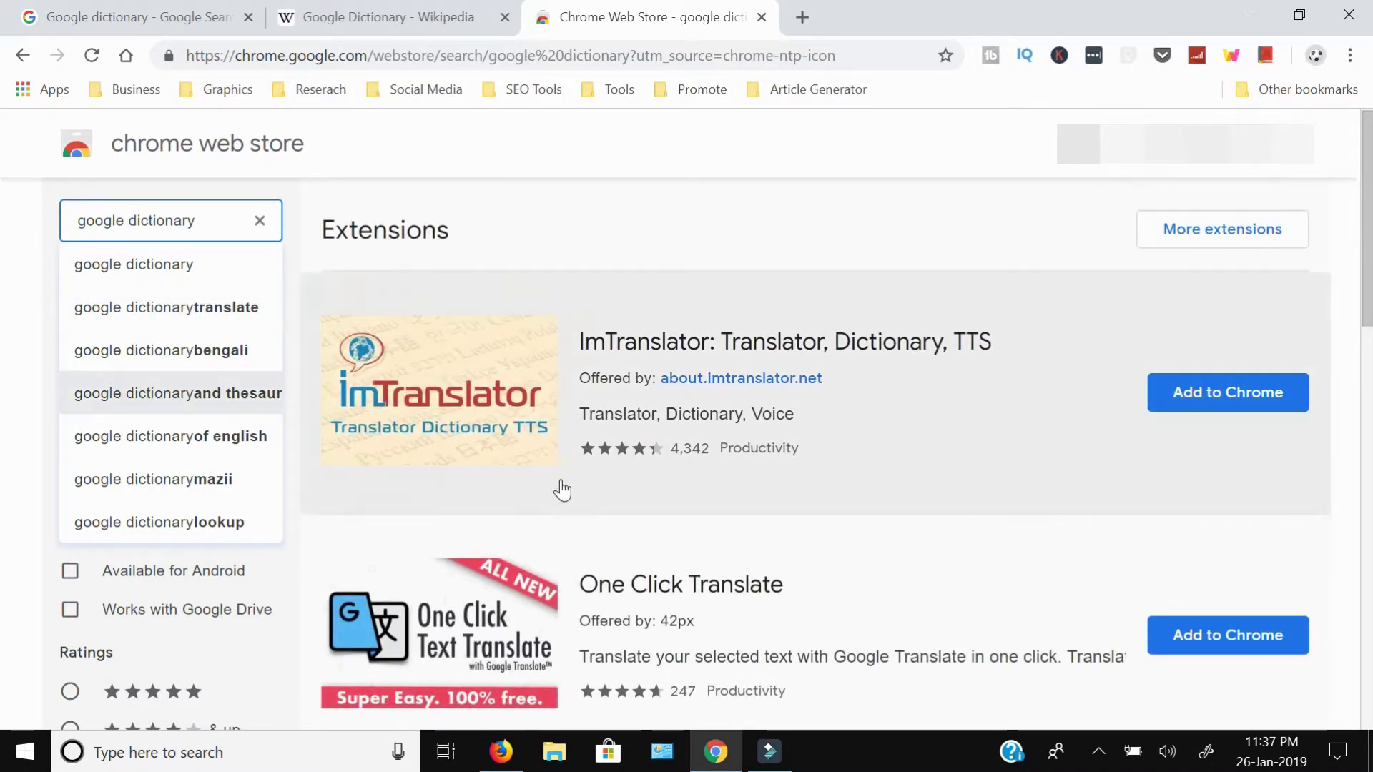
scroll(562, 490, "down", 4)
scroll(674, 530, "down", 2)
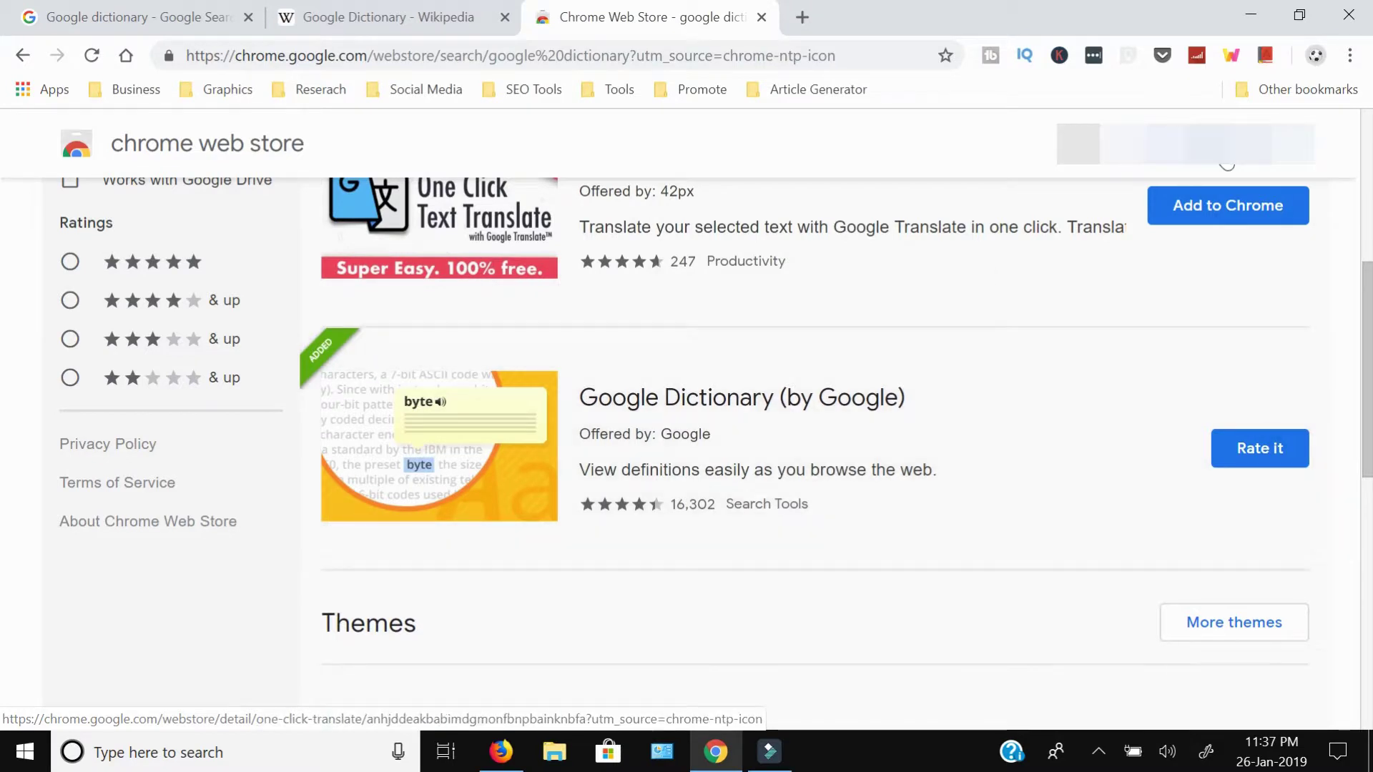
Review the language choices in the Google Dictionary extension's options, and close the options and web store pages
right_click(1264, 61)
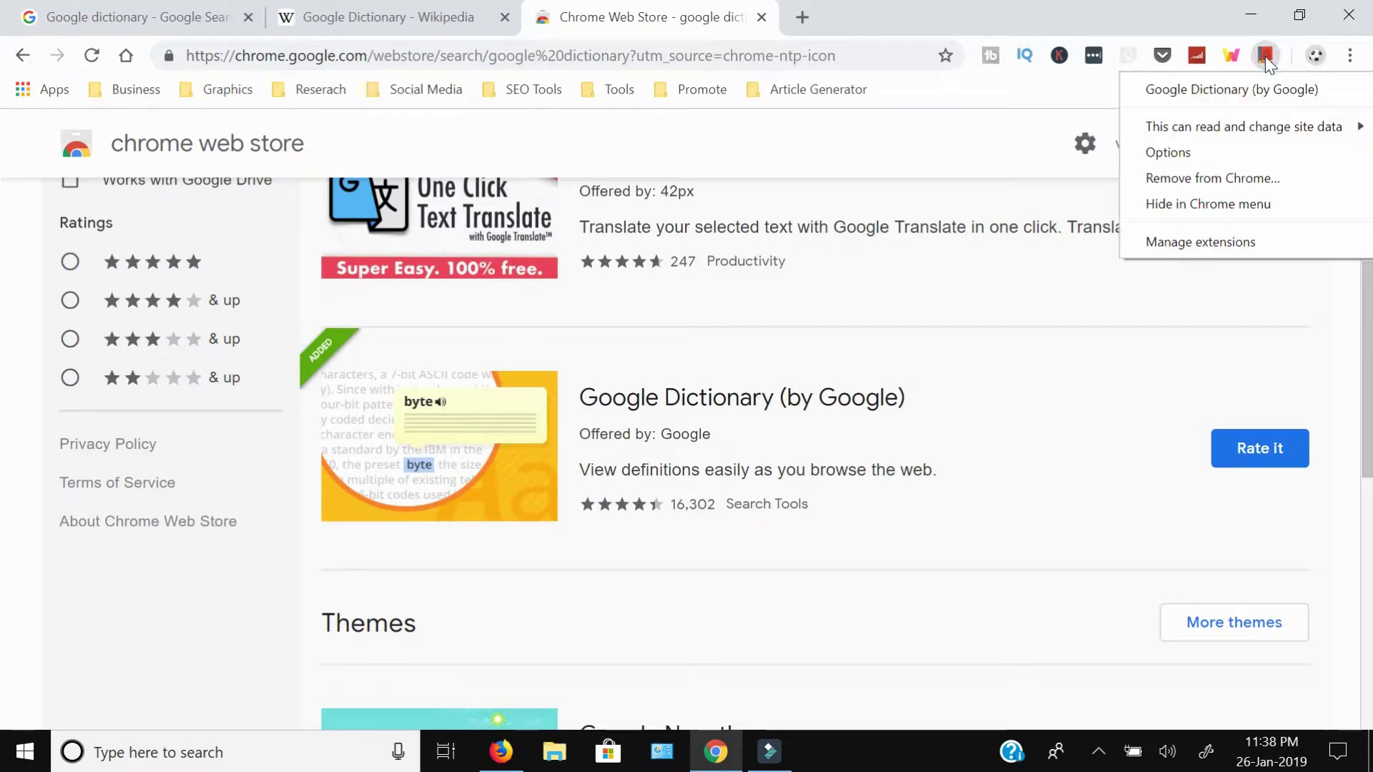
left_click(1205, 155)
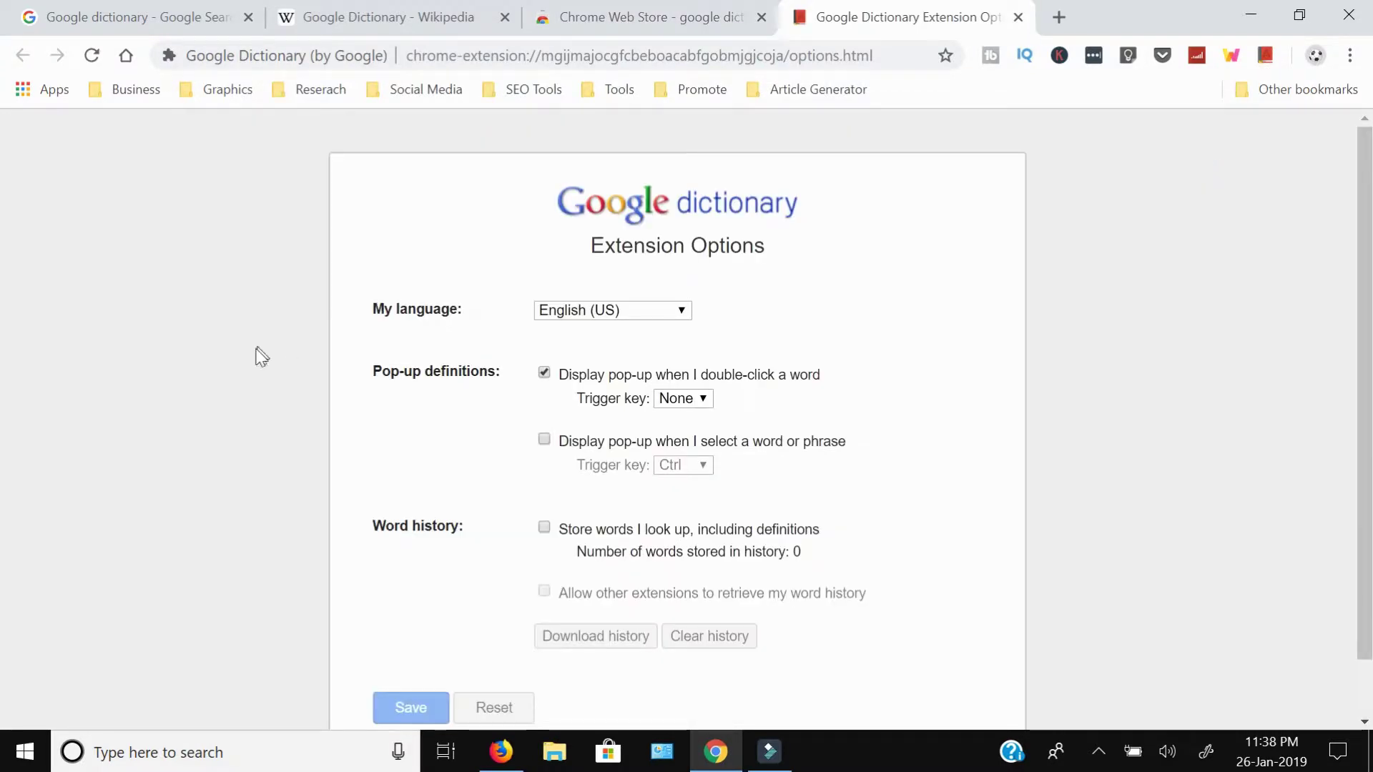
scroll(254, 356, "down", 1)
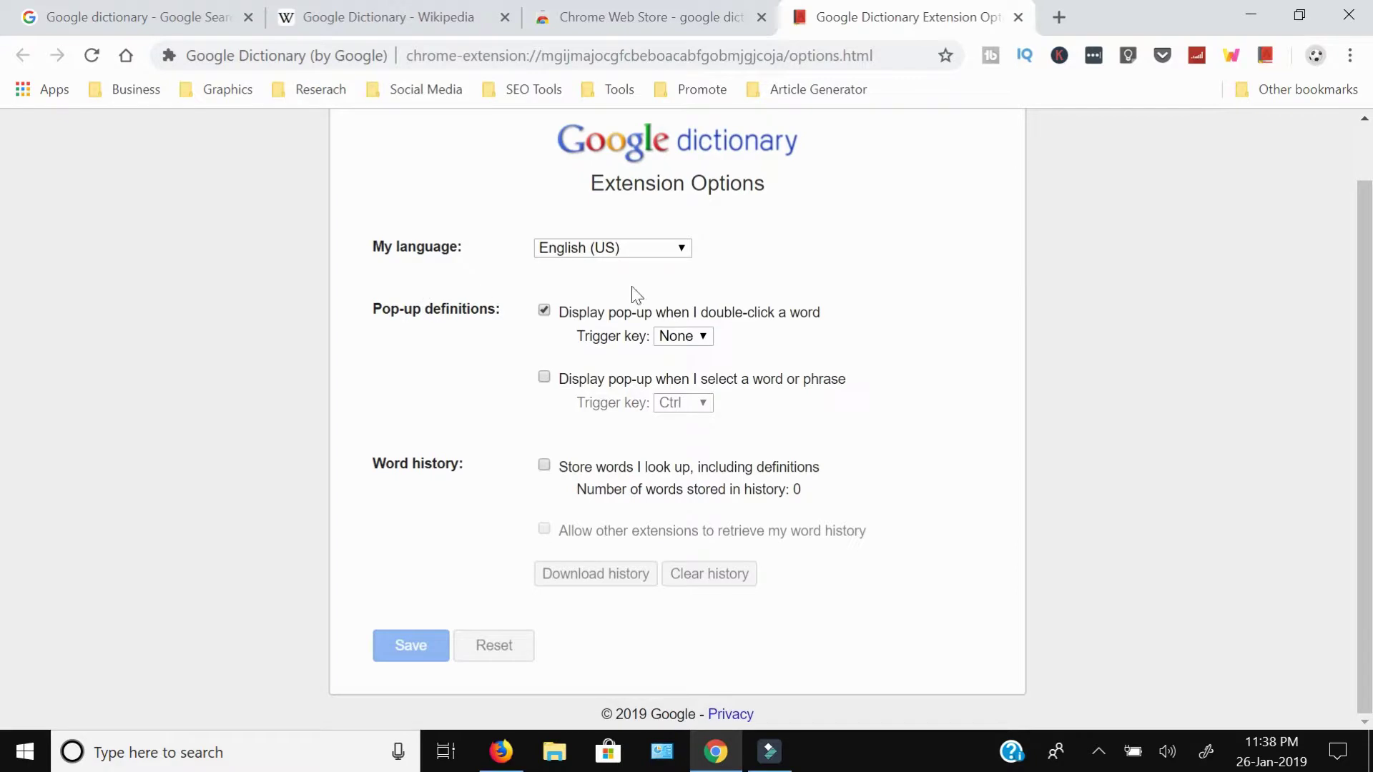
left_click(652, 247)
scroll(651, 423, "down", 2)
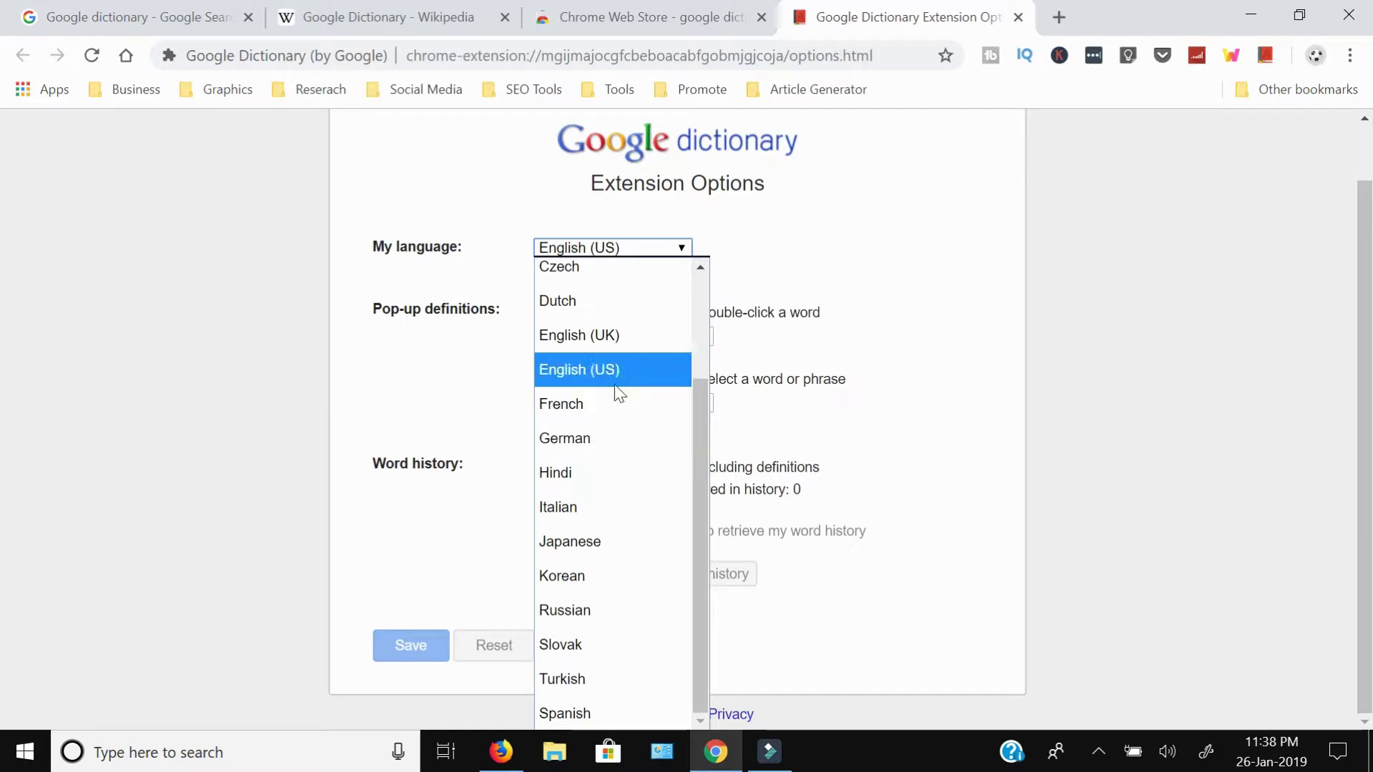
left_click(116, 371)
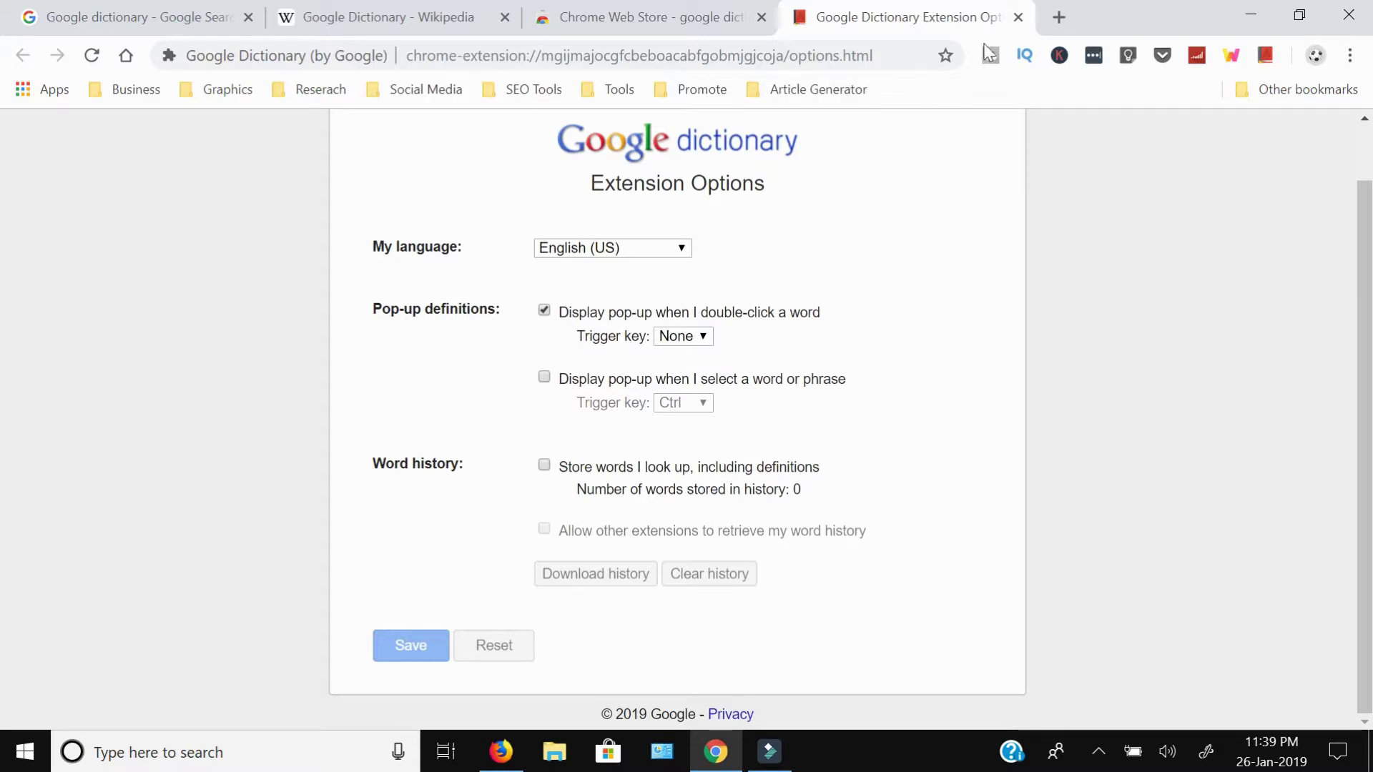
left_click(1017, 17)
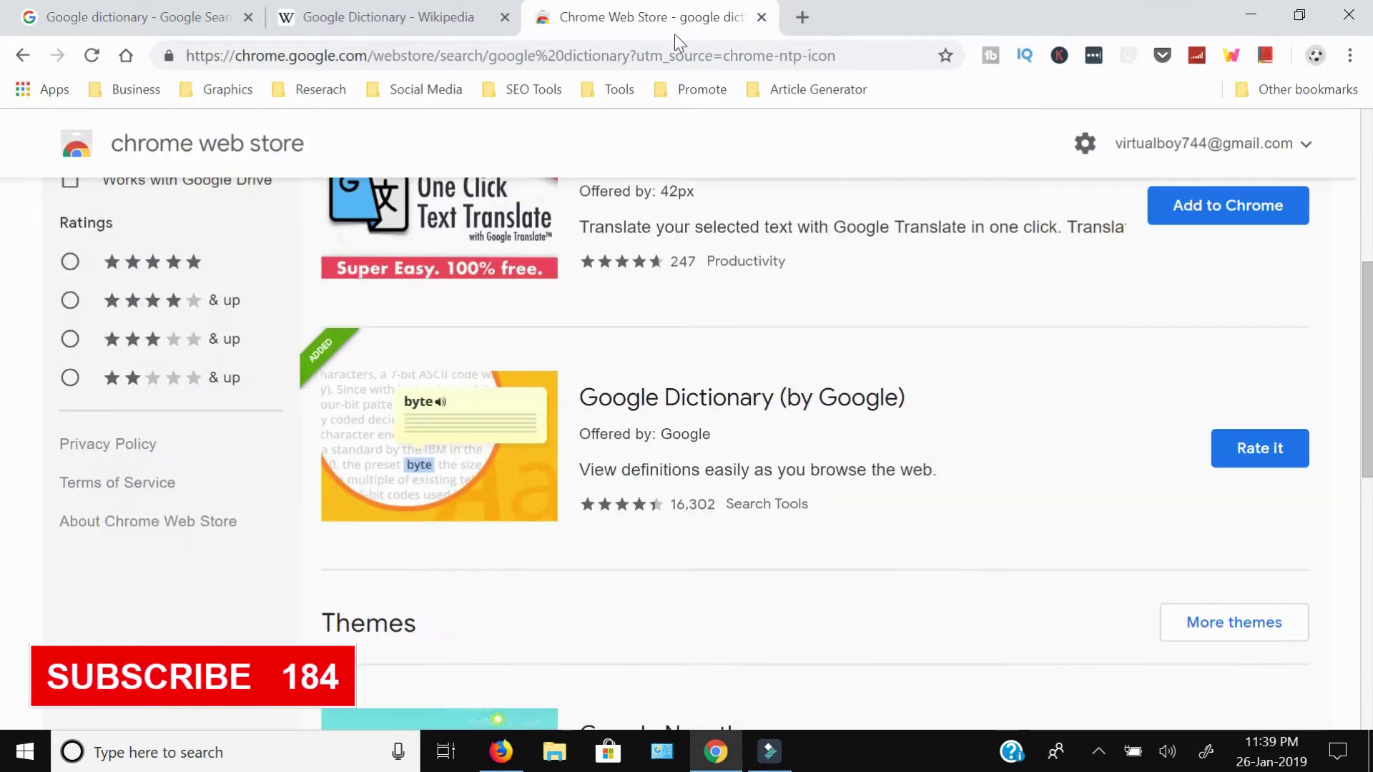
left_click(760, 18)
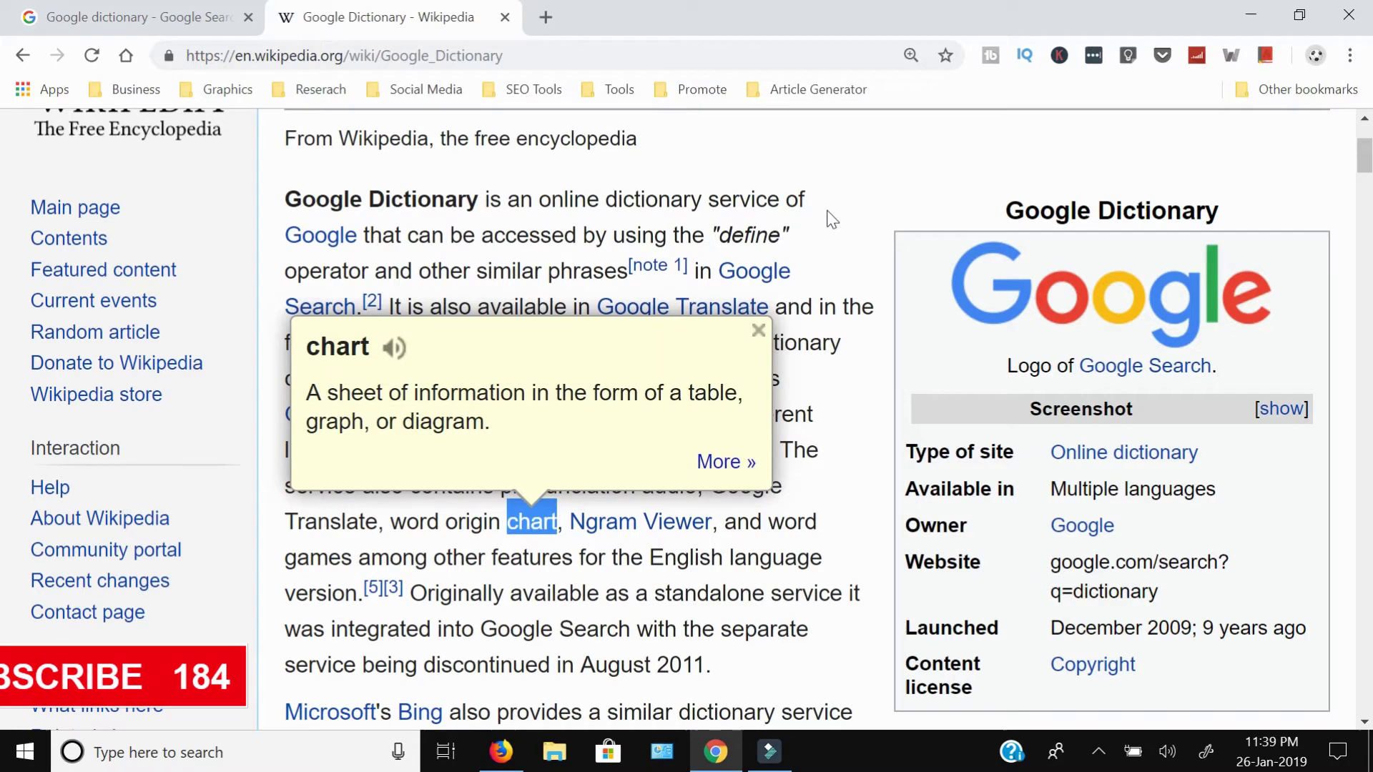
Look up "Oxford" in the article's paragraph about Microsoft's Bing and open its fuller definition
scroll(760, 484, "down", 5)
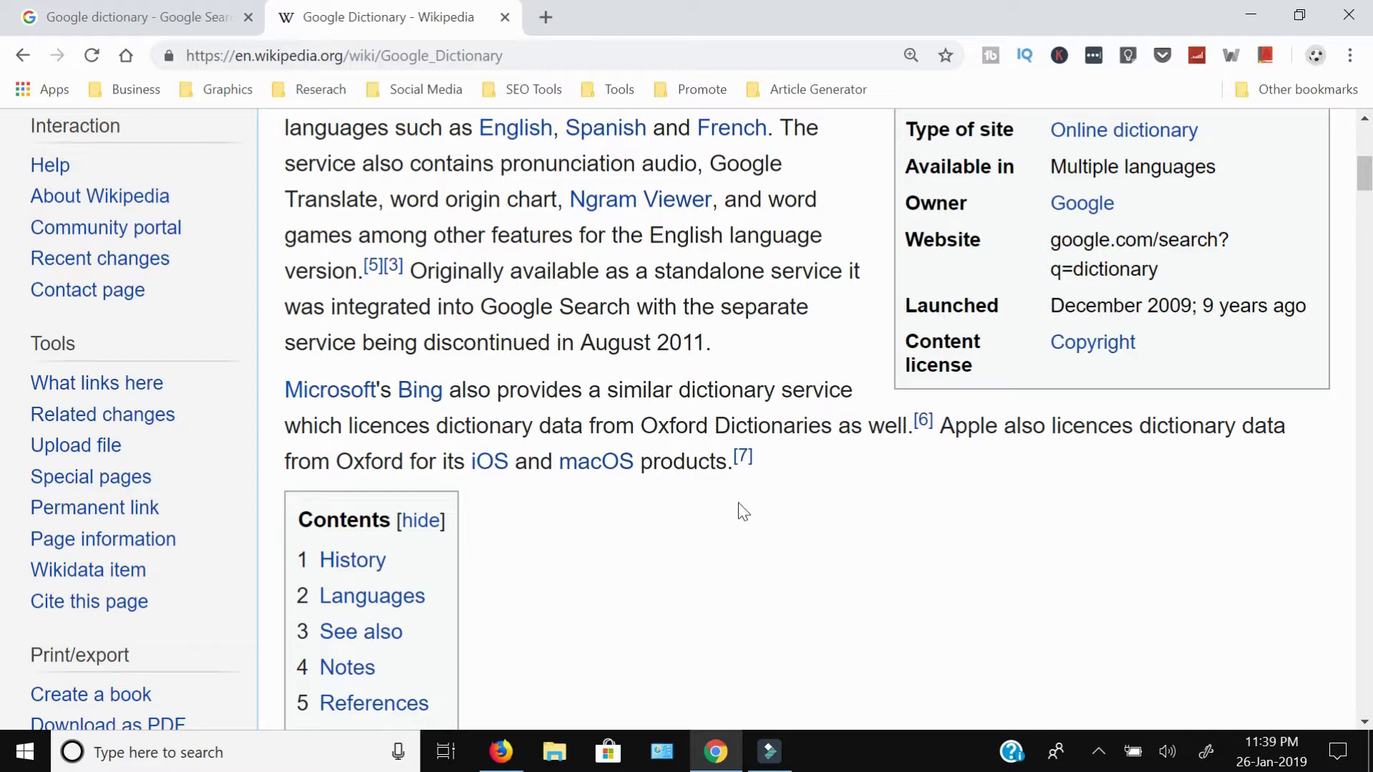
double_click(675, 426)
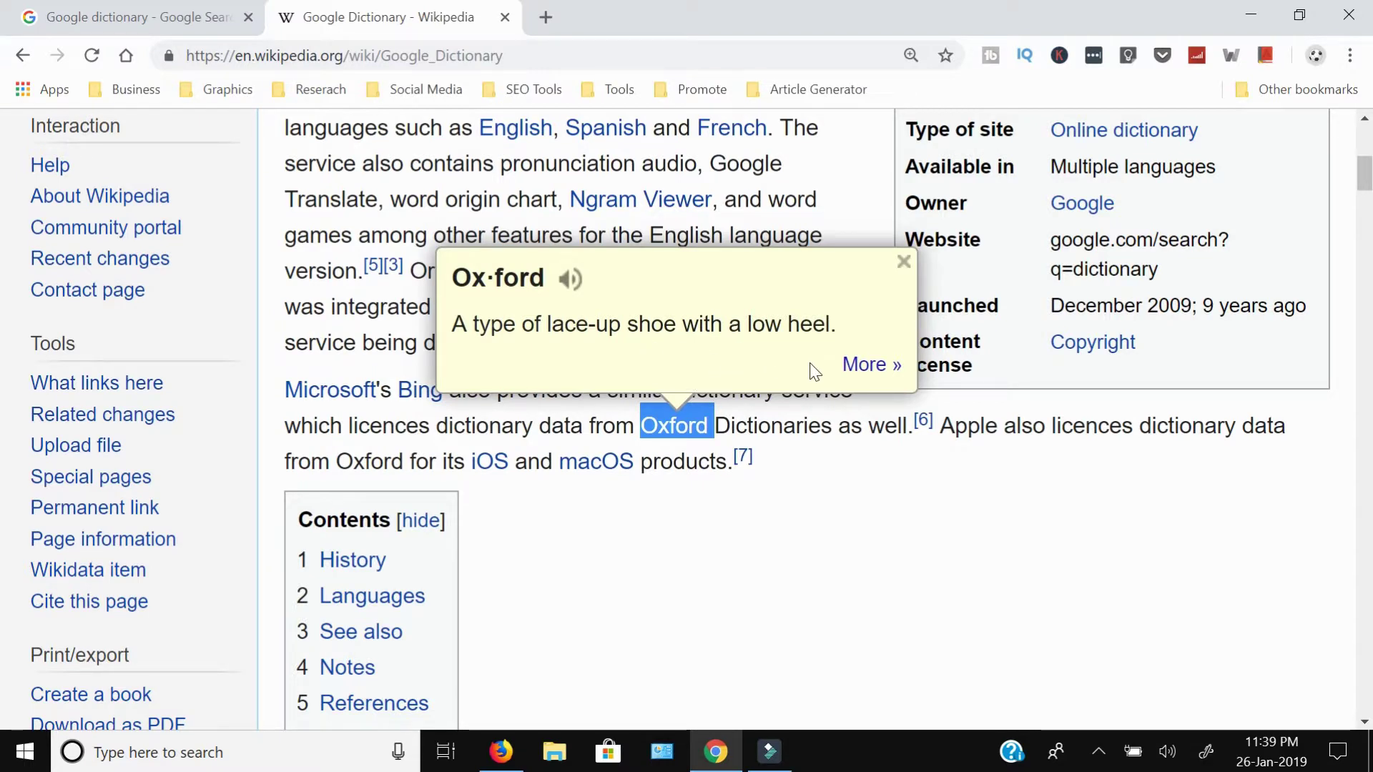
left_click(852, 366)
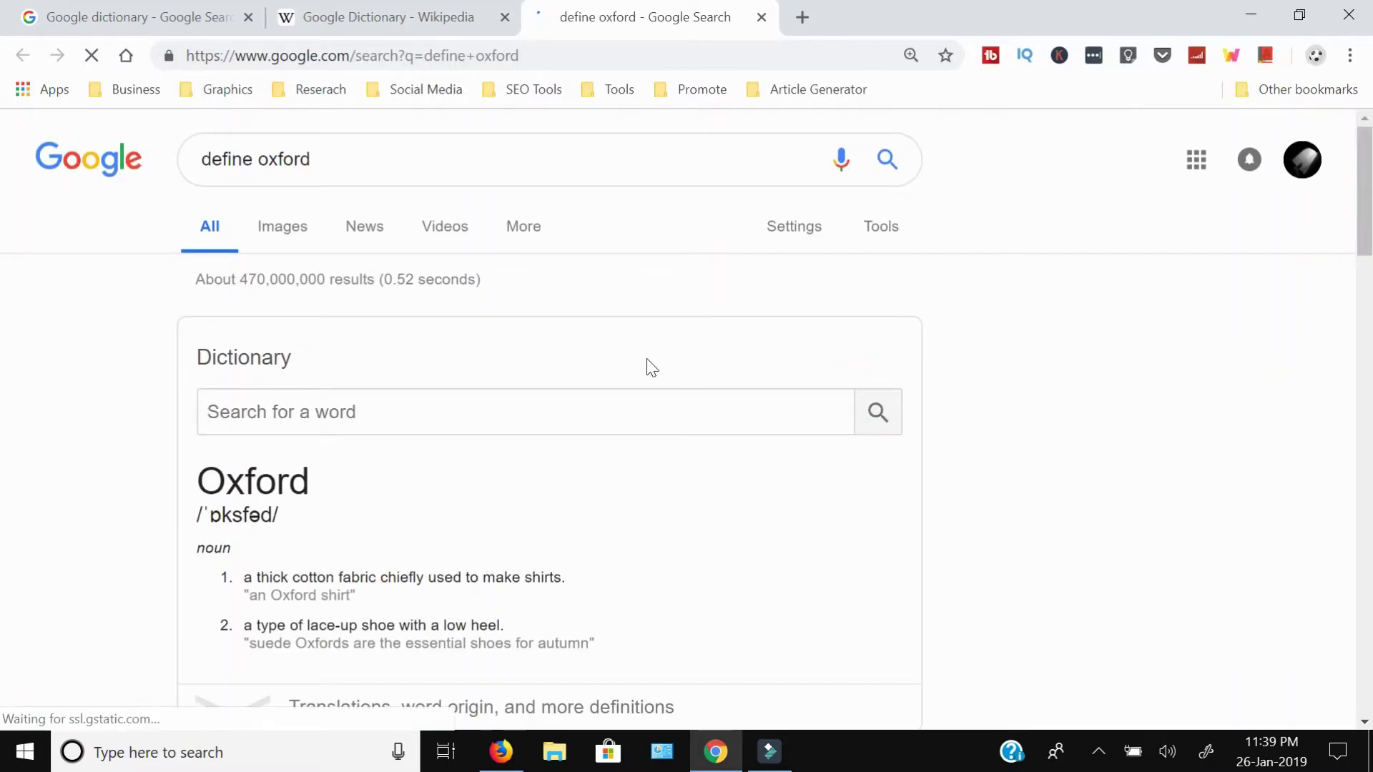
Expand the Oxford dictionary entry and examine its definitions, word origin, translation option and use over time
scroll(136, 352, "down", 3)
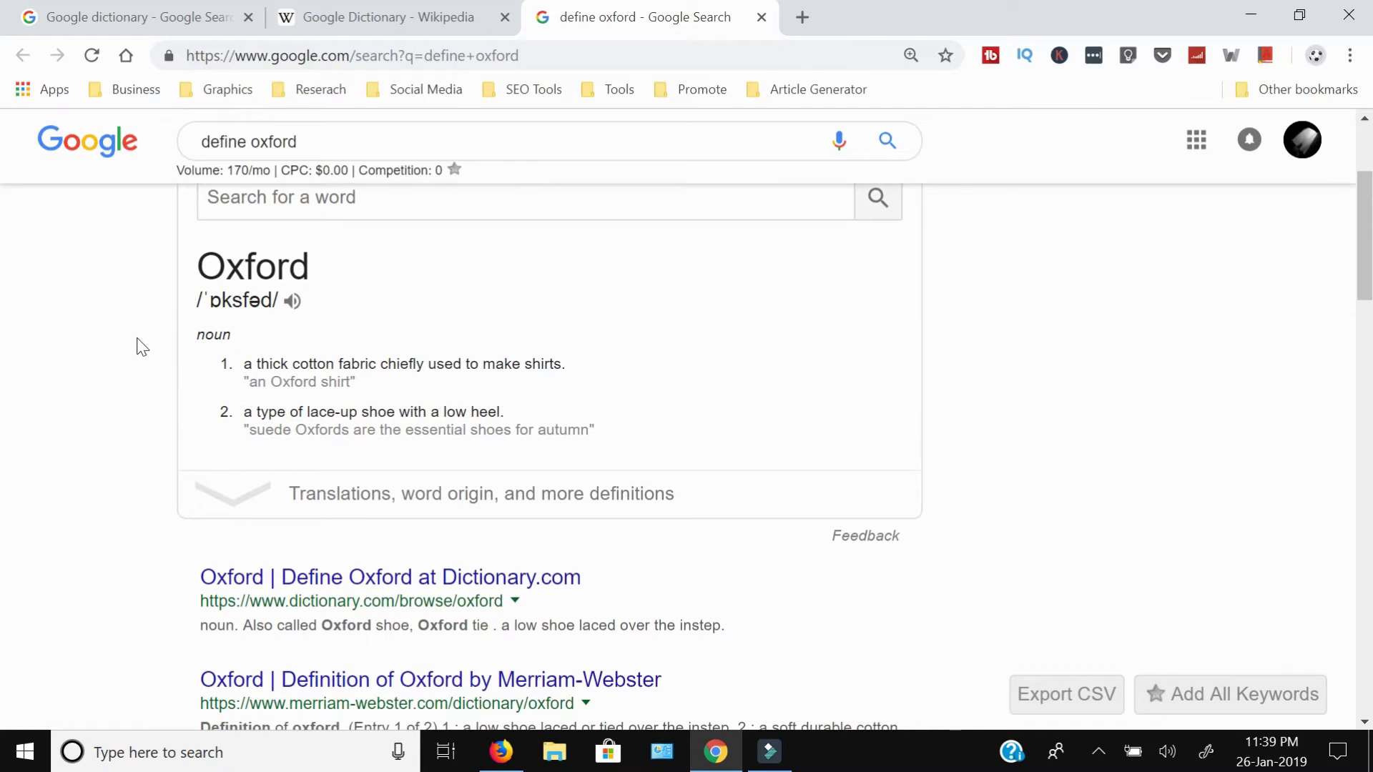
scroll(142, 347, "up", 3)
scroll(174, 290, "down", 3)
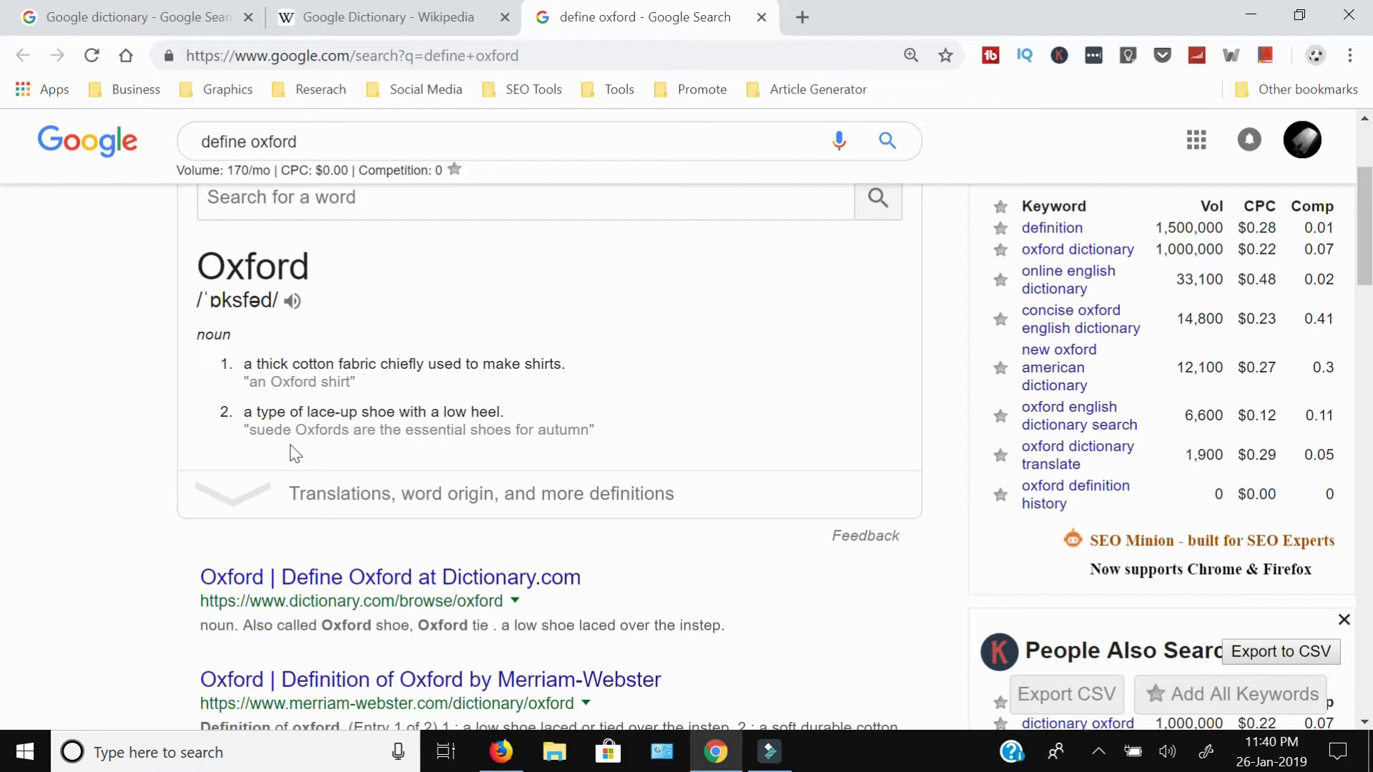
left_click(333, 505)
scroll(153, 439, "down", 4)
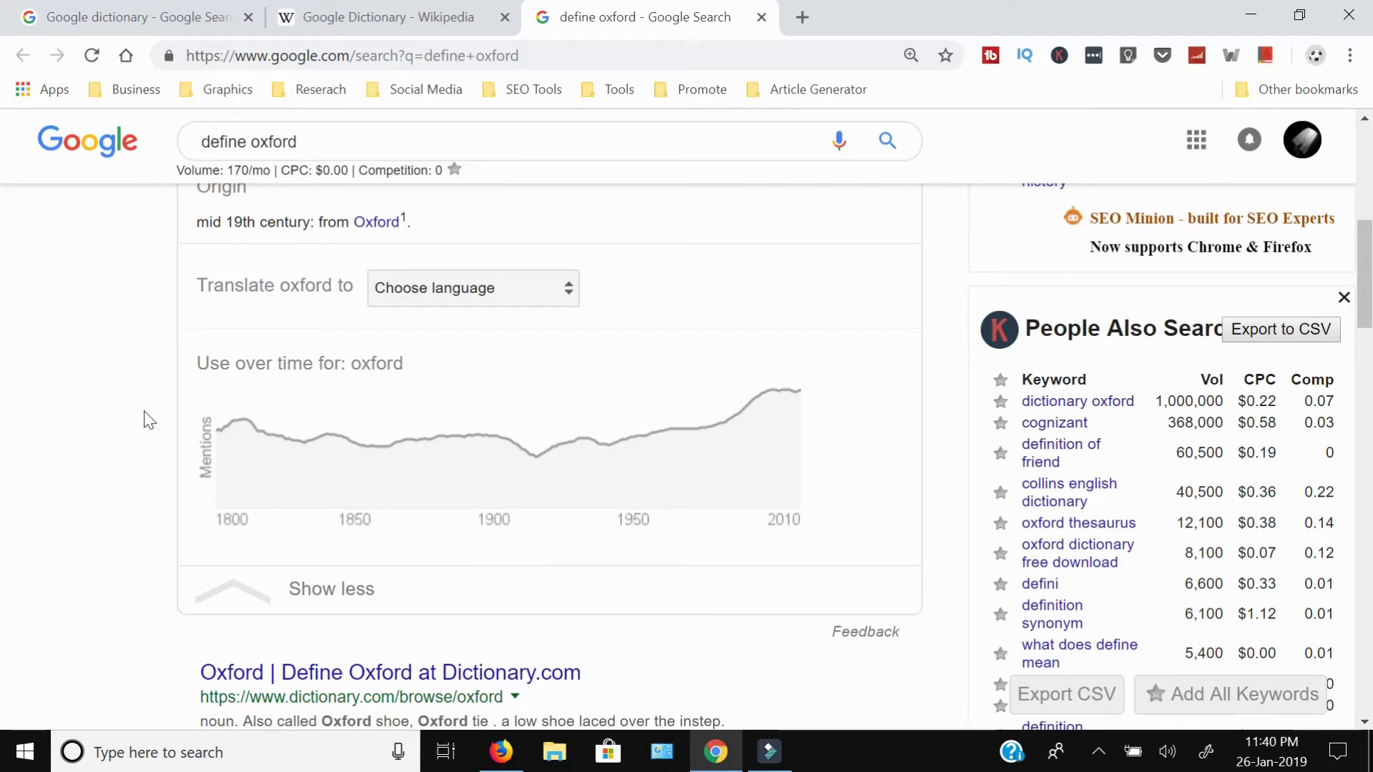
scroll(130, 398, "up", 1)
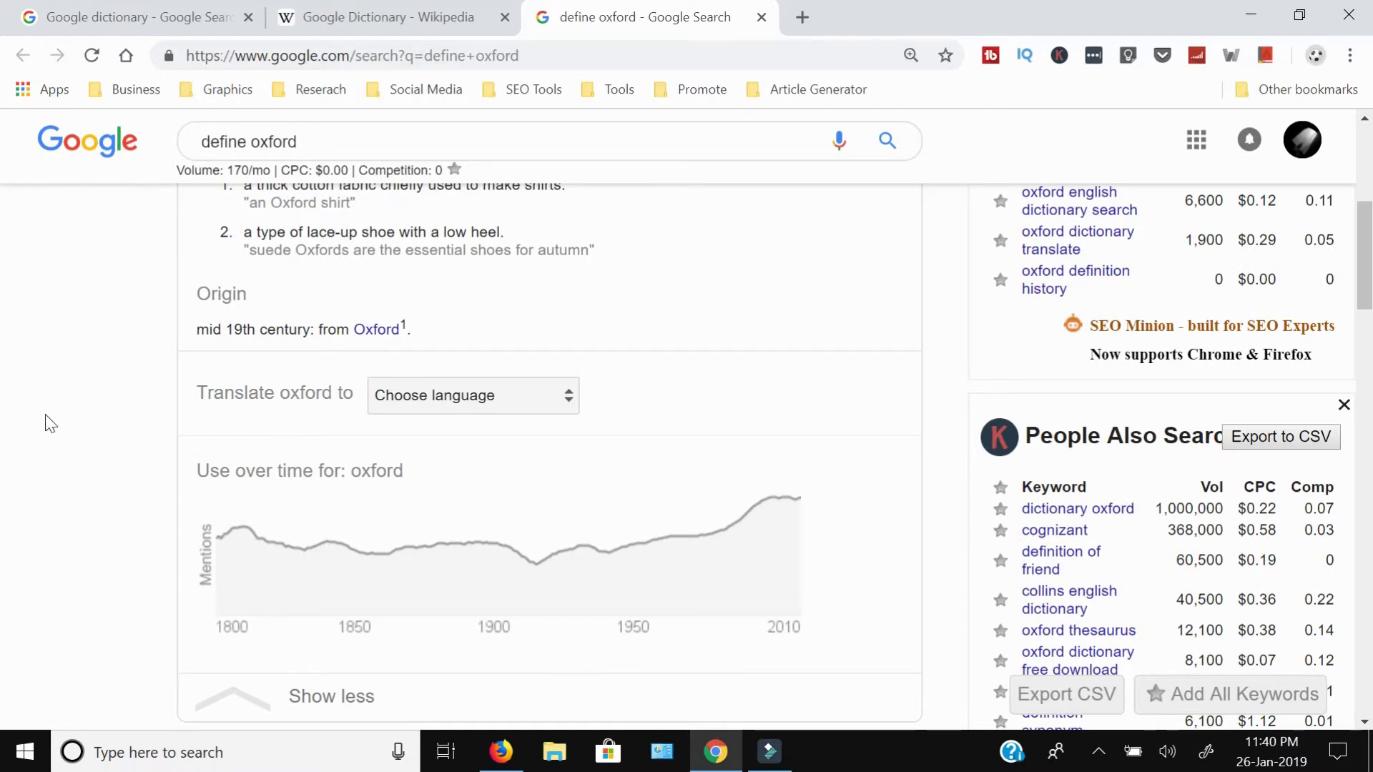
scroll(52, 425, "up", 3)
Return to the Wikipedia article, dismiss the open definition, and define "google" with the Google Dictionary extension
key("ctrl+shift+Tab")
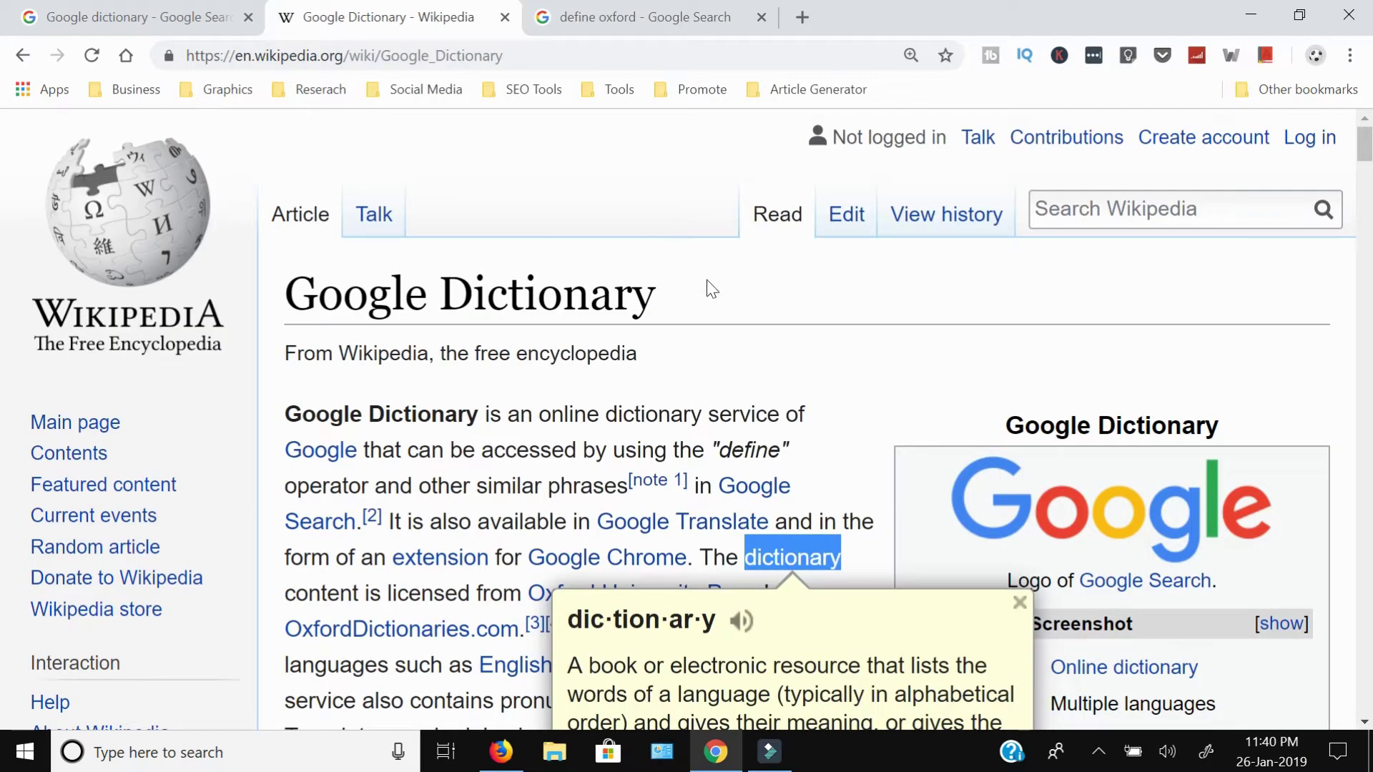
left_click(730, 303)
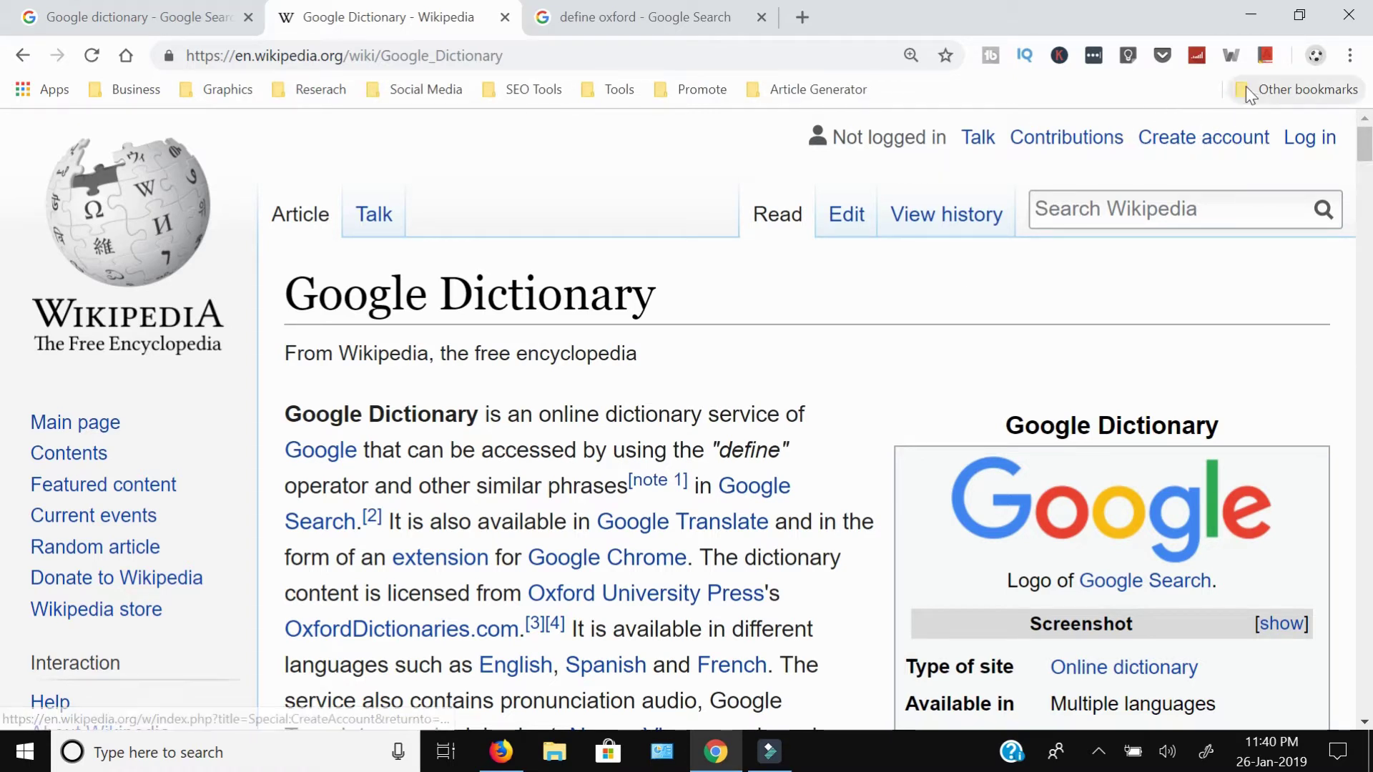
left_click(1265, 55)
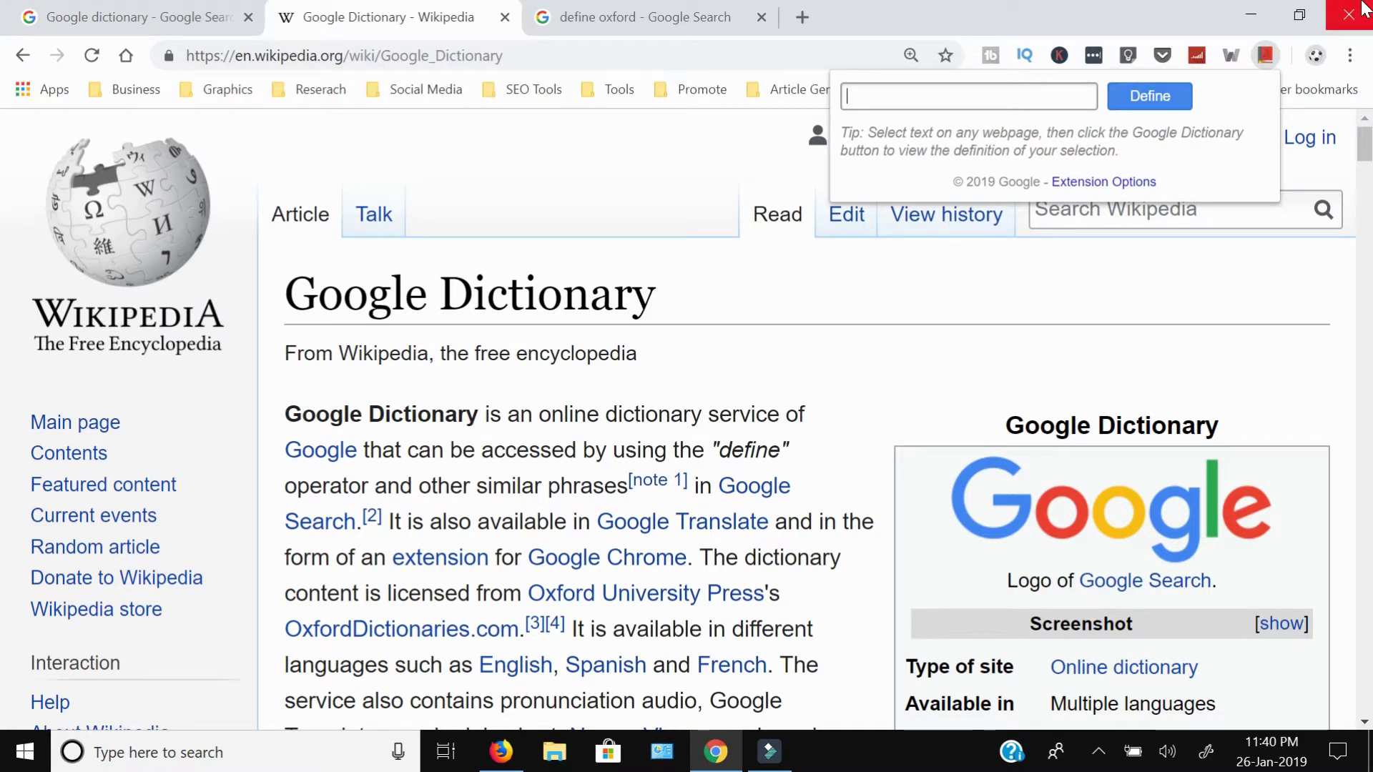
type("g")
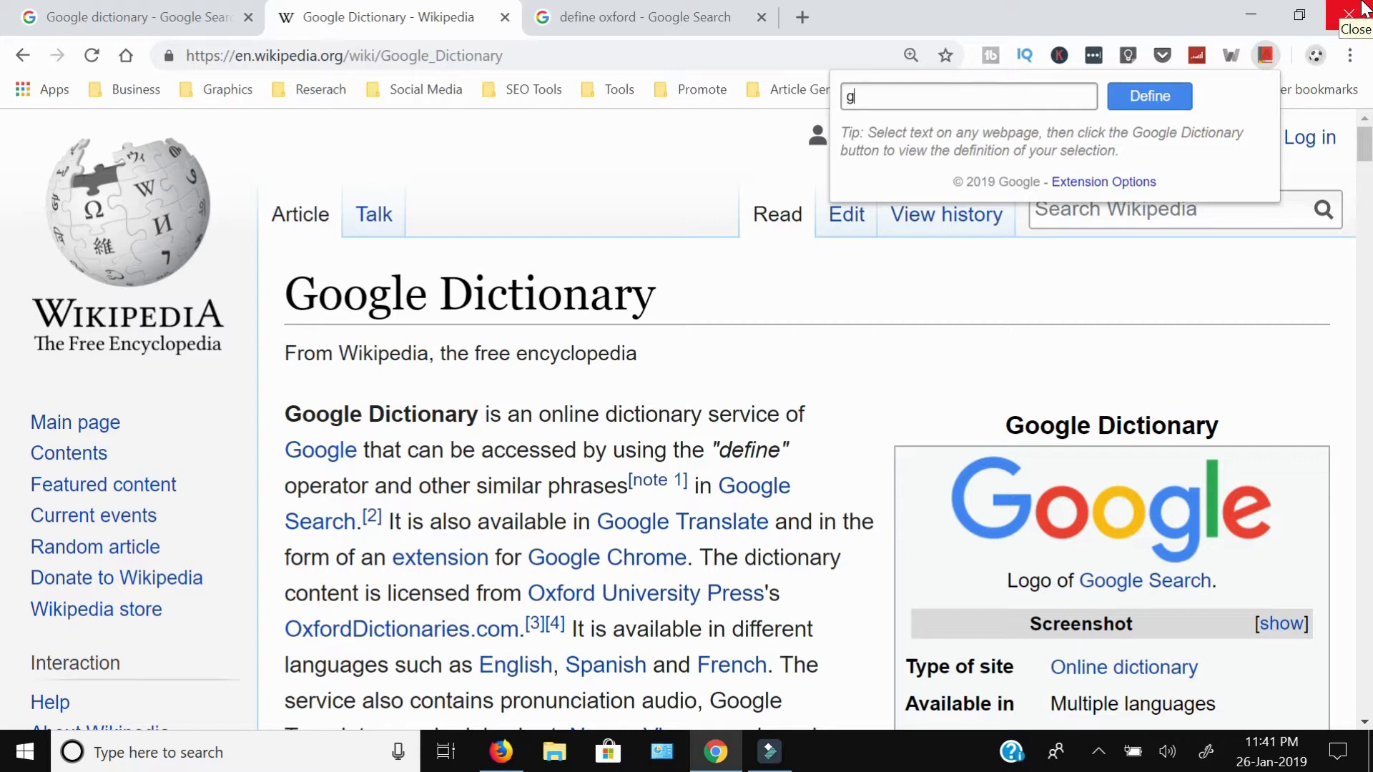
type("oogle")
key("Return")
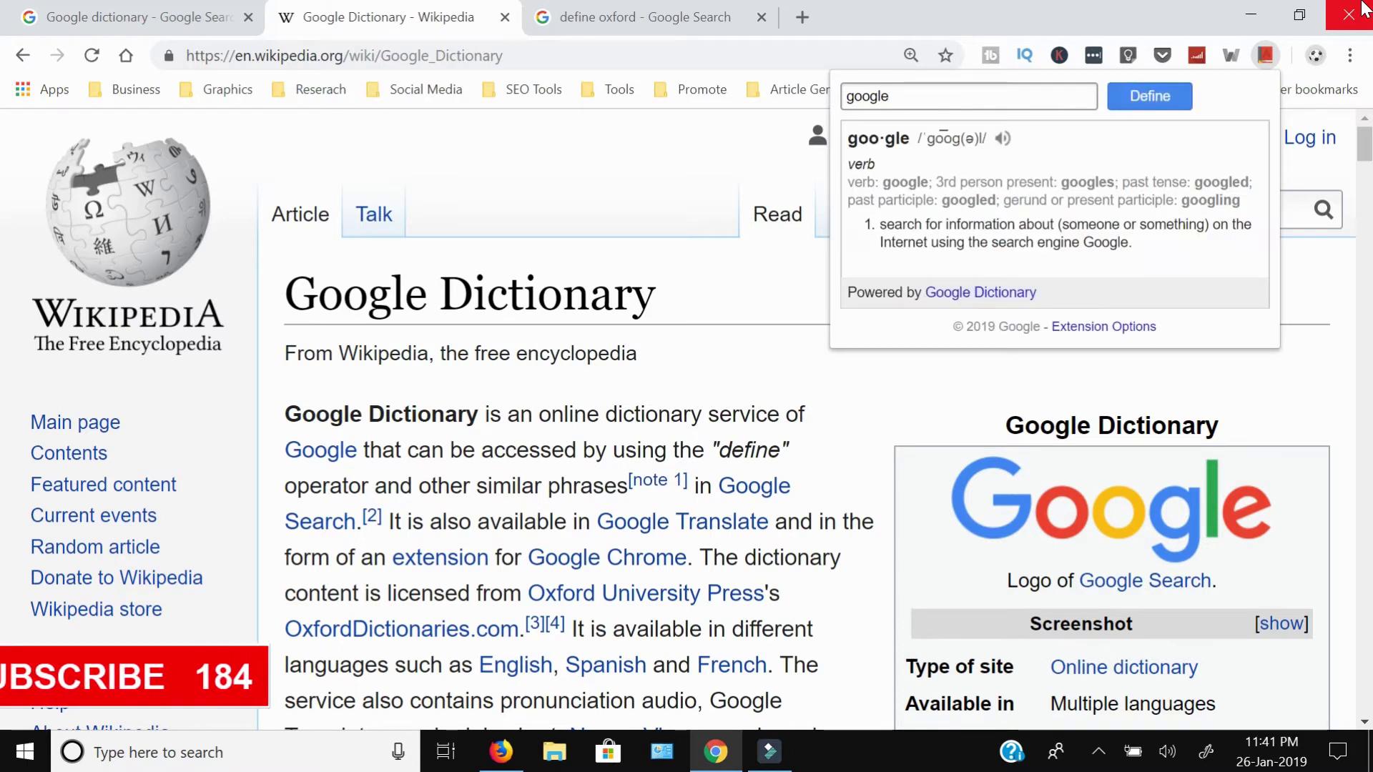